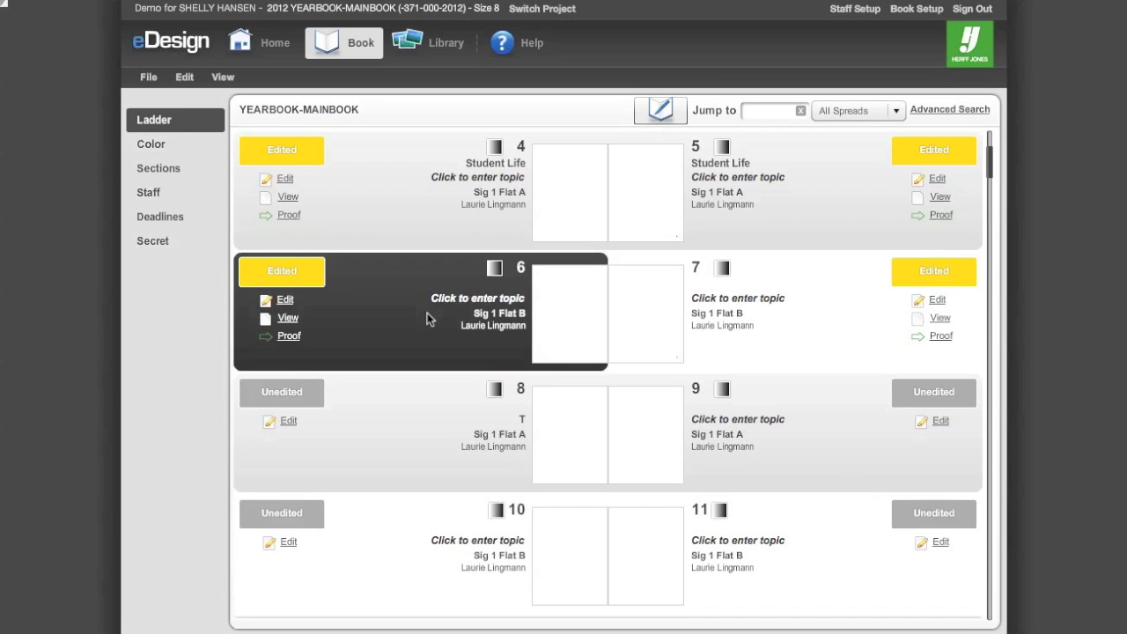
- From the Ladder's Edit > Flow Portraits, add a new portrait flow
click(183, 79)
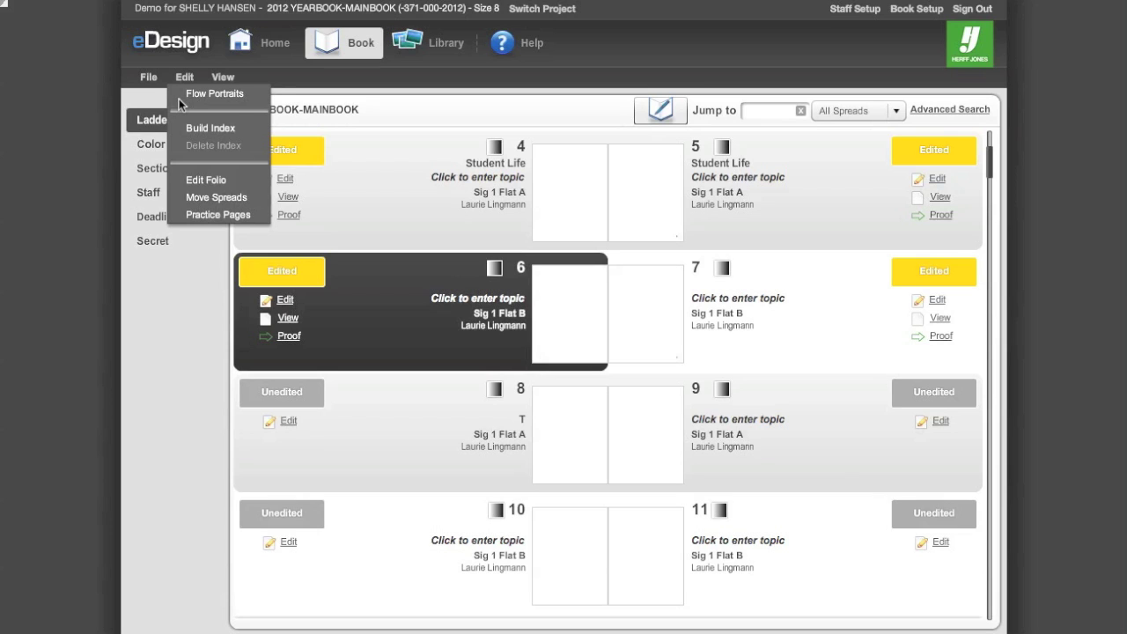
click(202, 99)
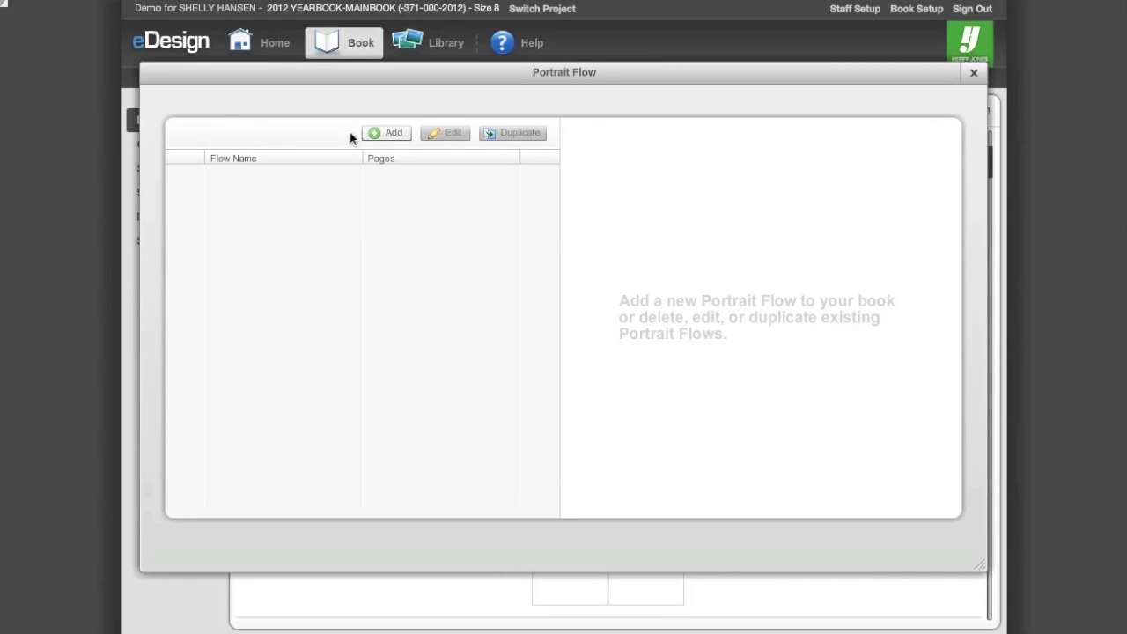
click(388, 133)
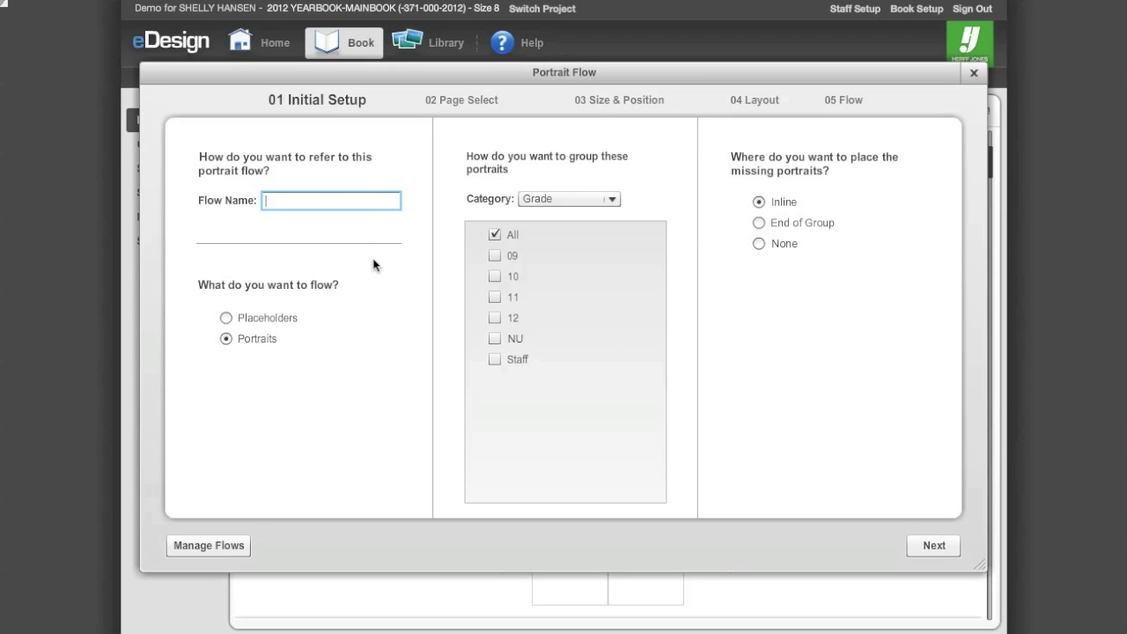
- Name the flow 'Sophomores', set it to flow Portraits, and include only grade 10
text(Sophomores)
click(230, 340)
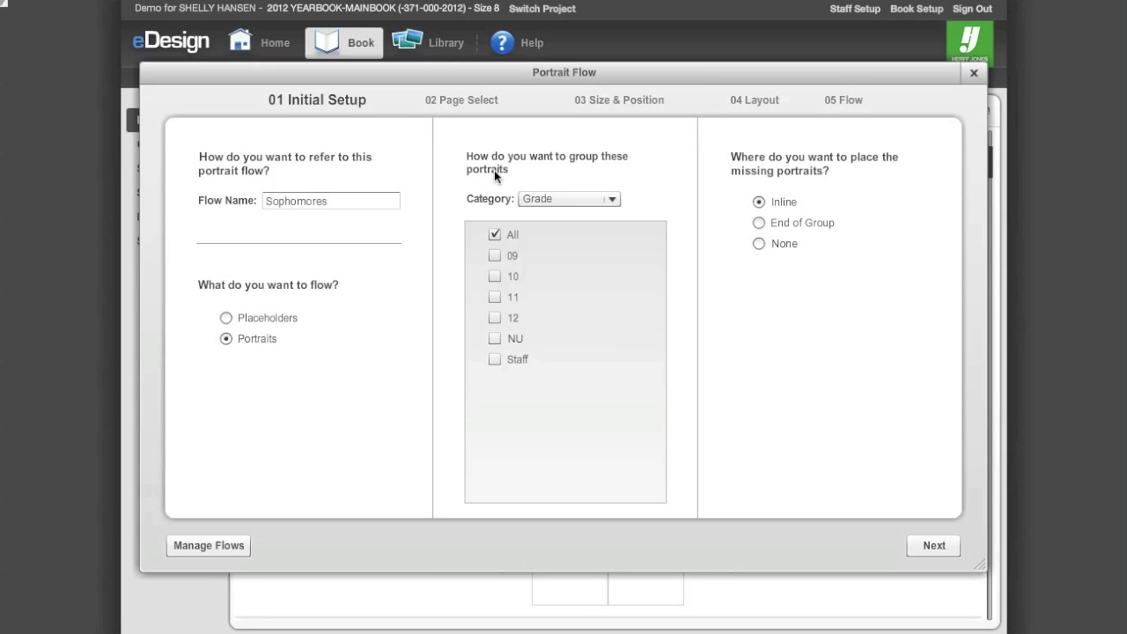
click(495, 276)
- On the Page Select step, keep page 6 as the flow's start page
click(939, 551)
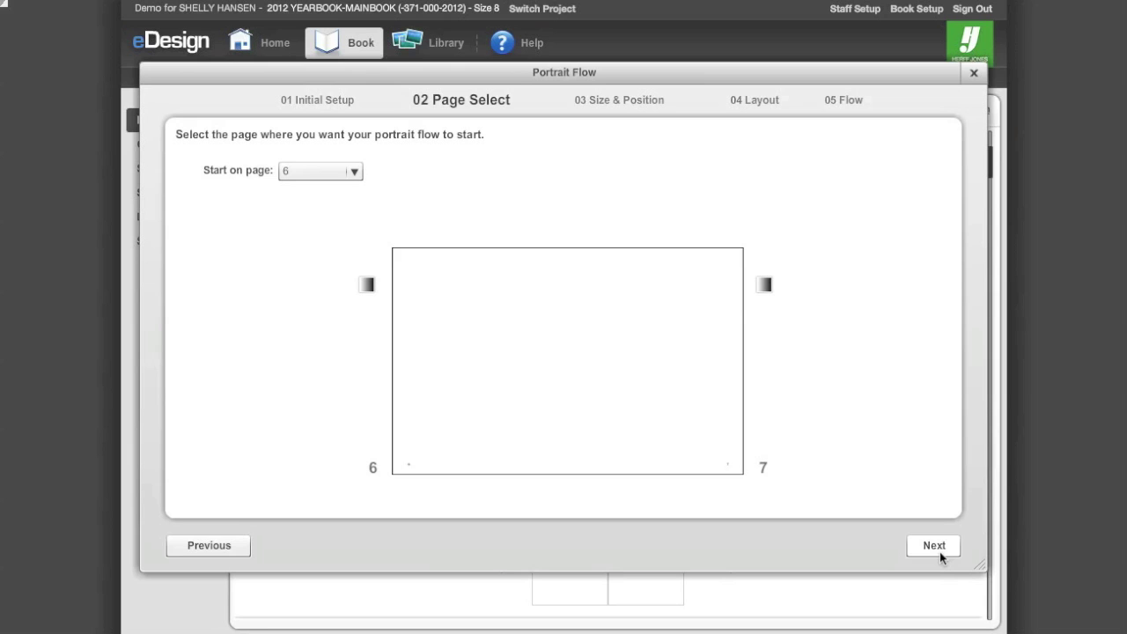
click(355, 172)
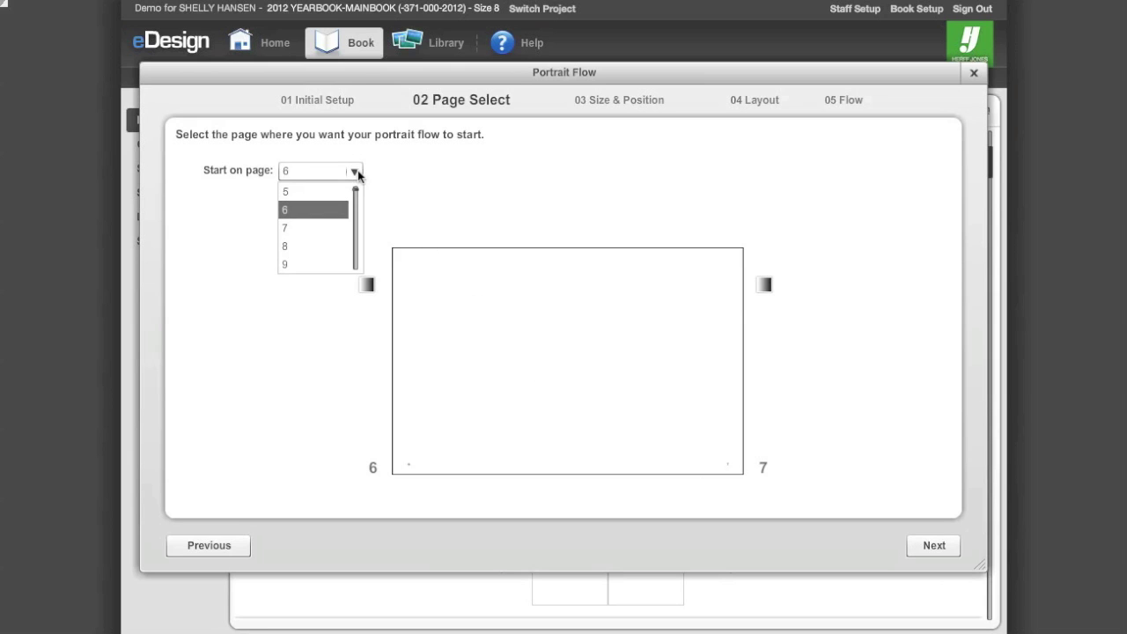
click(356, 173)
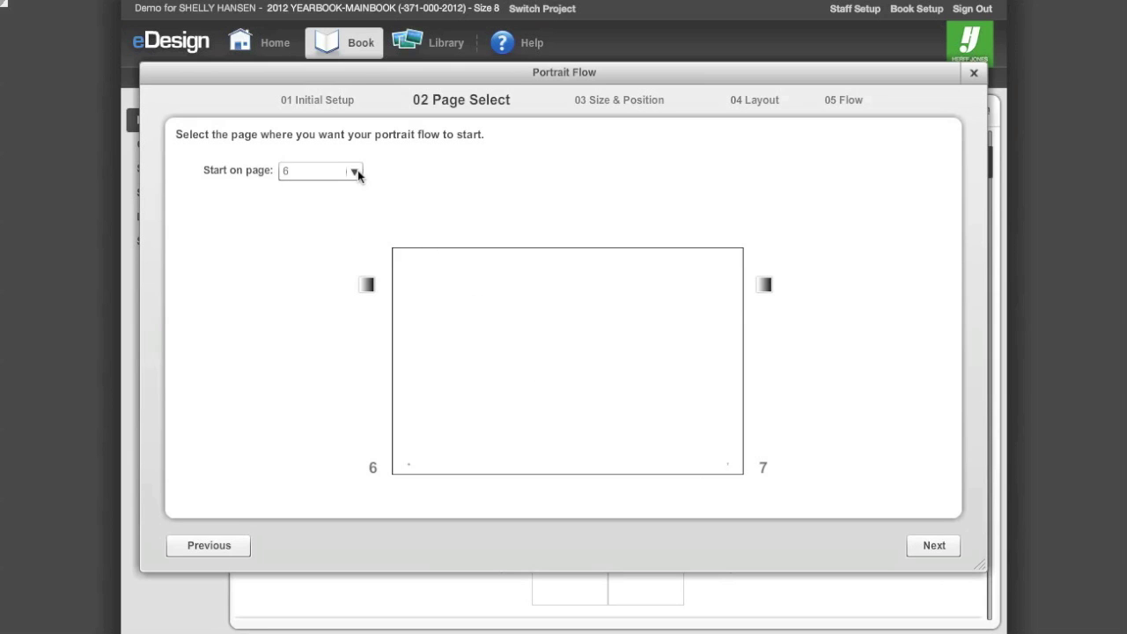
- Set the portrait size to 6 x 8 and open the book's character styles
click(920, 547)
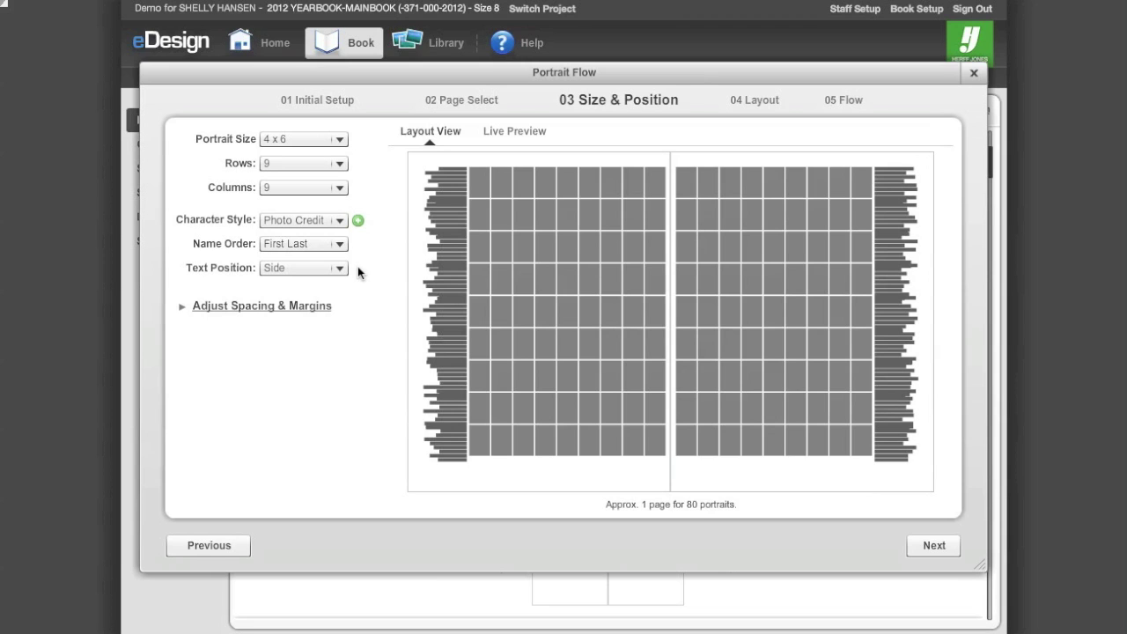
click(340, 139)
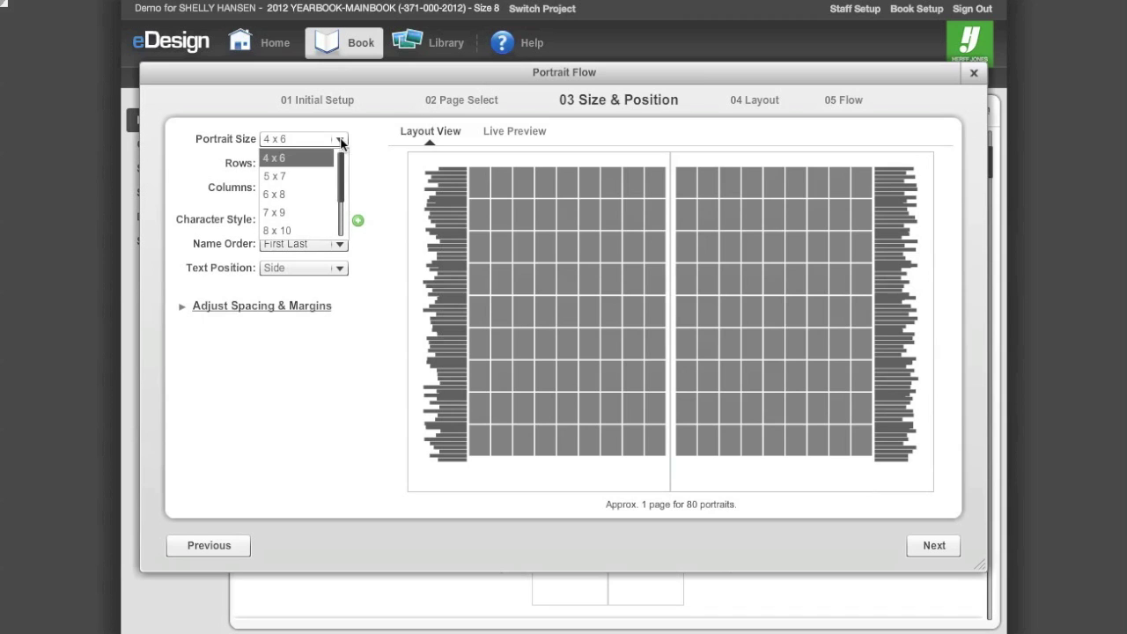
click(324, 195)
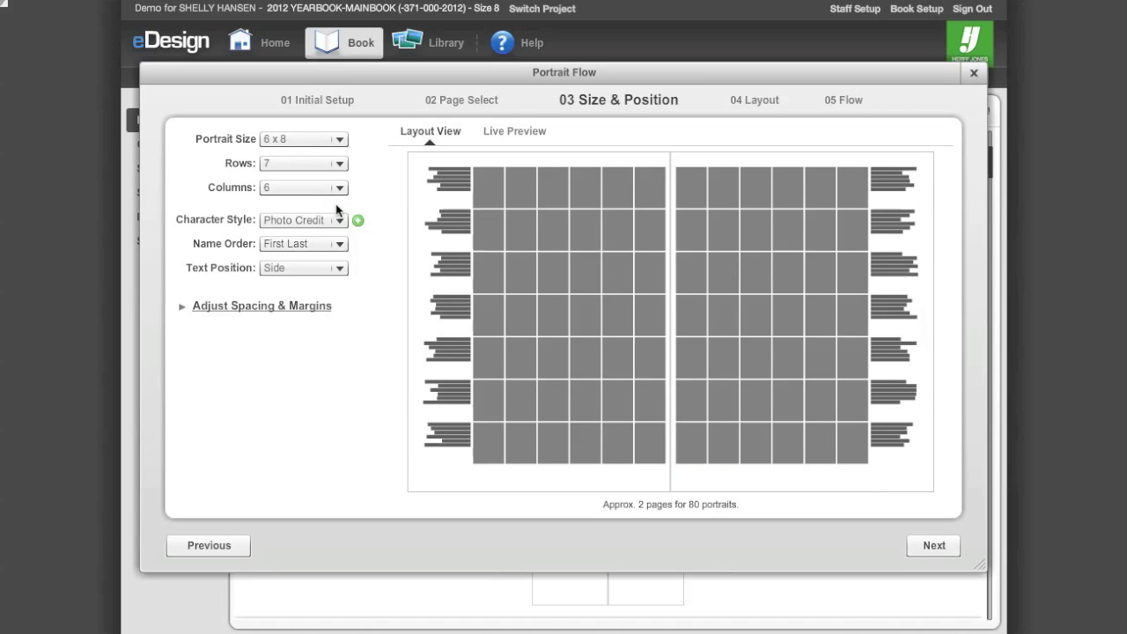
click(359, 220)
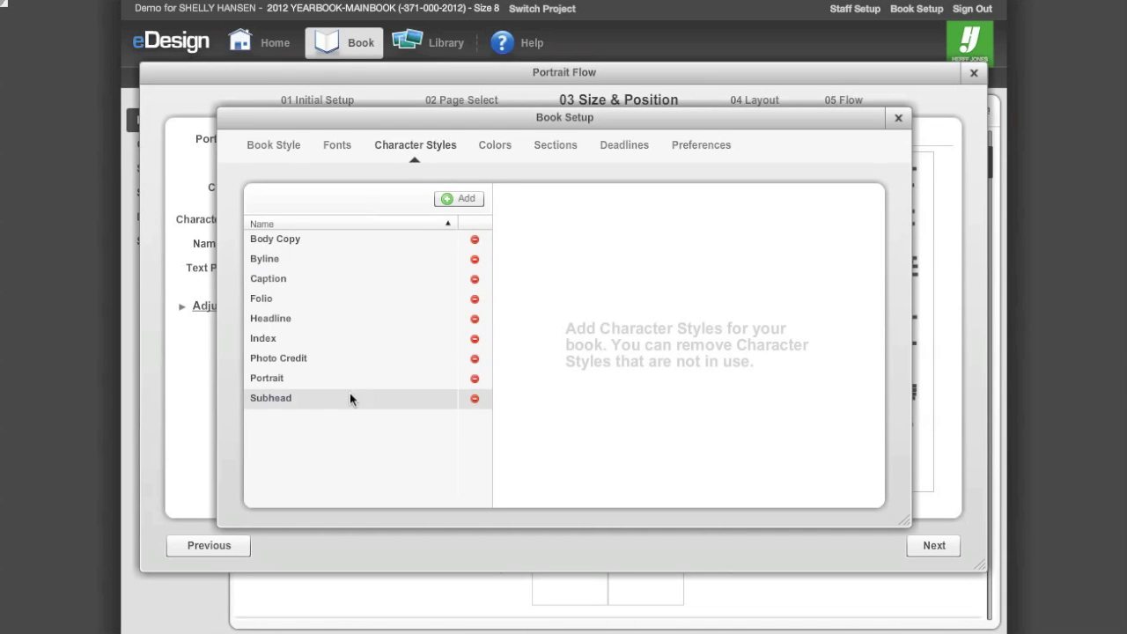
- Add a 'Portrait Name Style' character style in AHJ Function, 10 pt, then close Book Setup
click(467, 201)
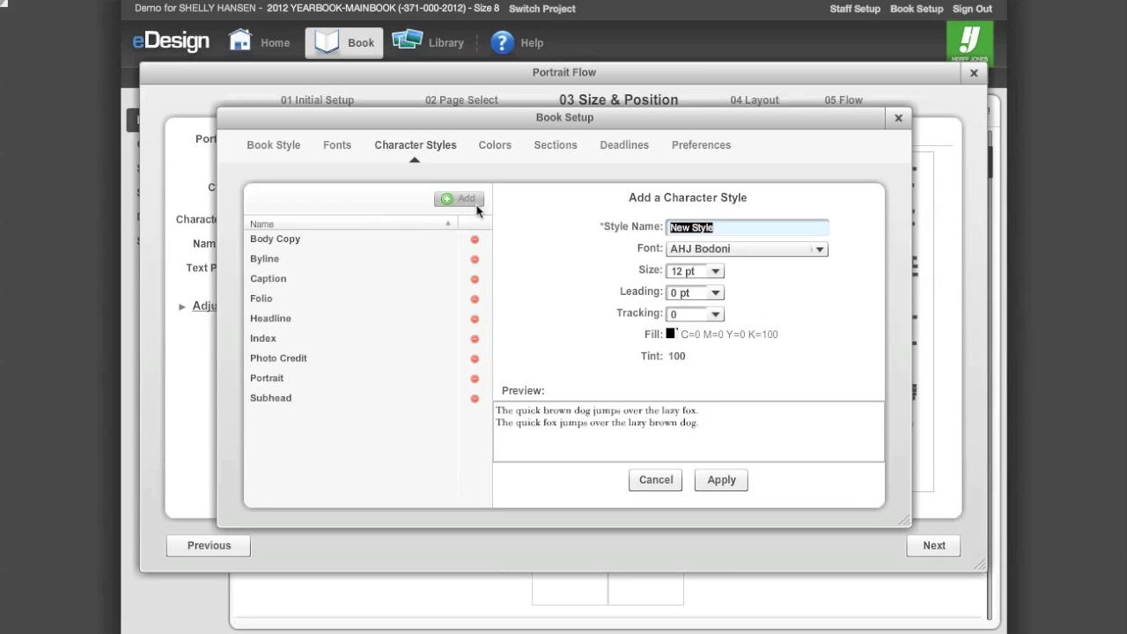
text(Portrait Name Style)
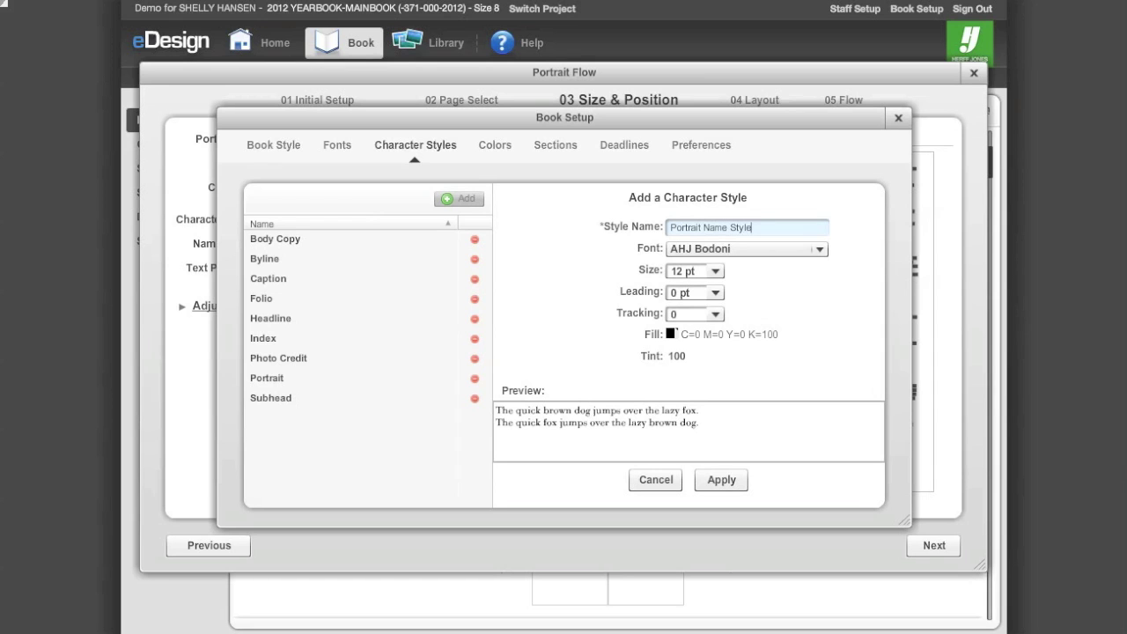
click(689, 256)
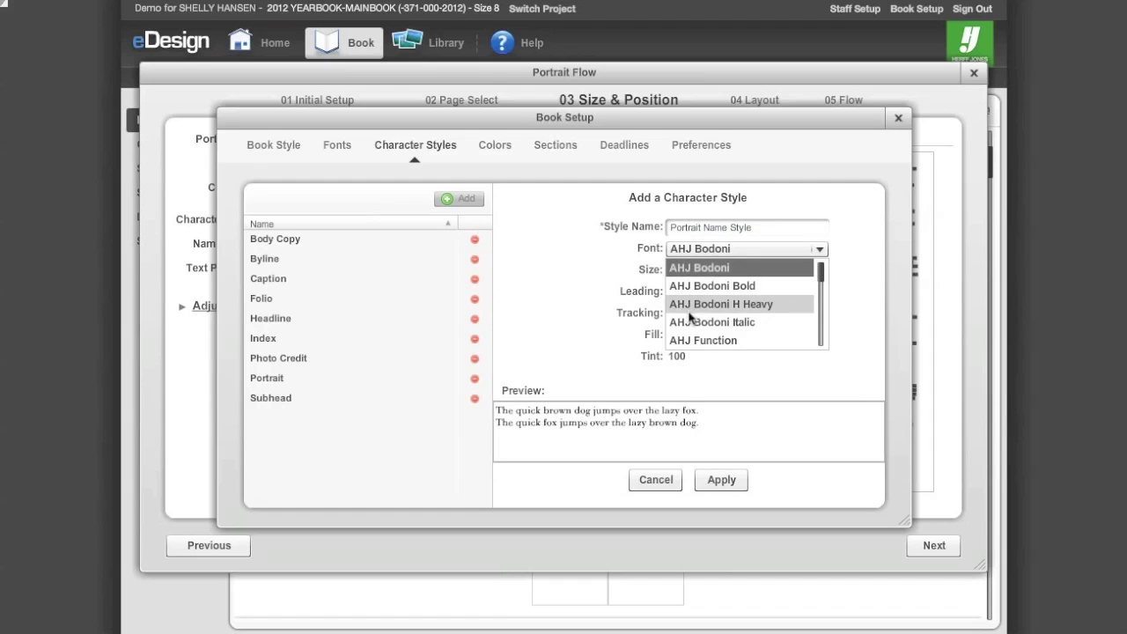
click(696, 340)
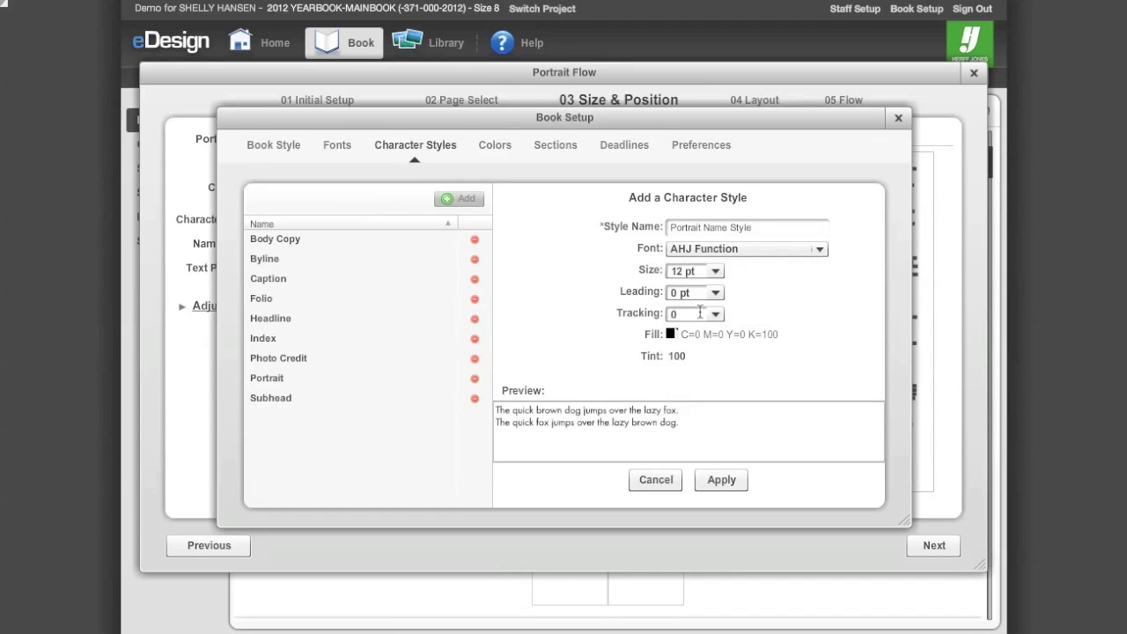
click(716, 271)
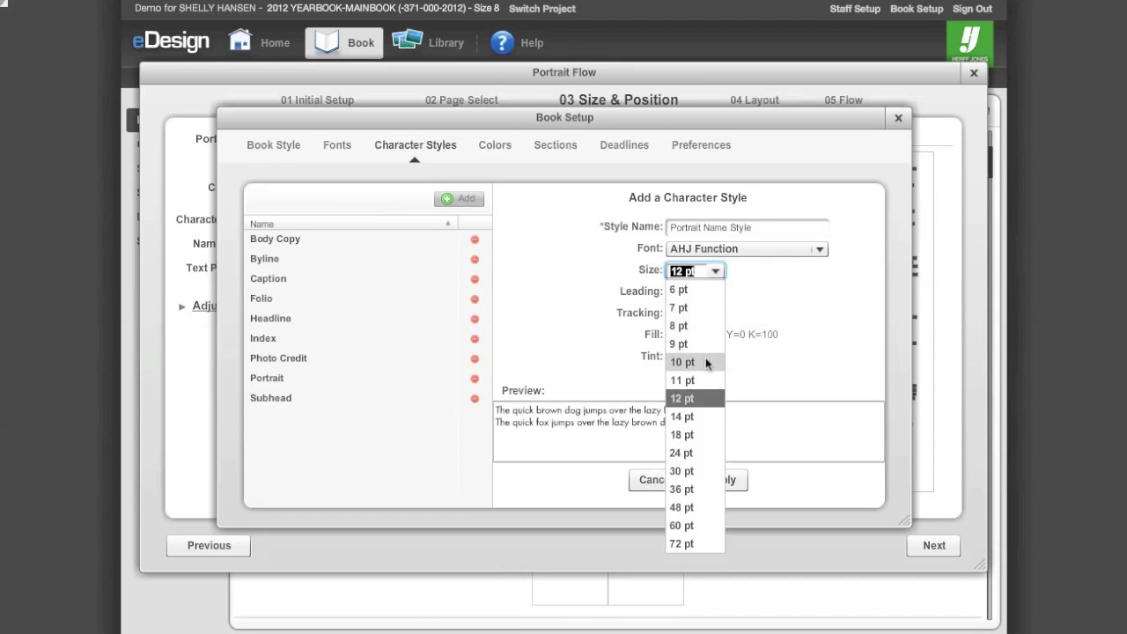
click(705, 358)
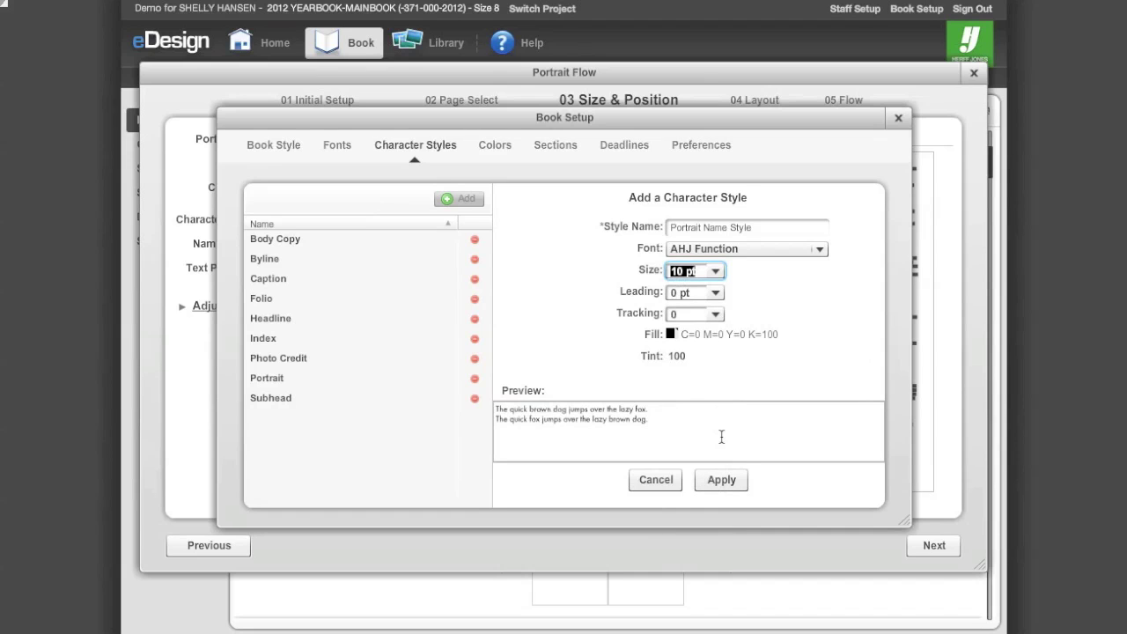
click(722, 481)
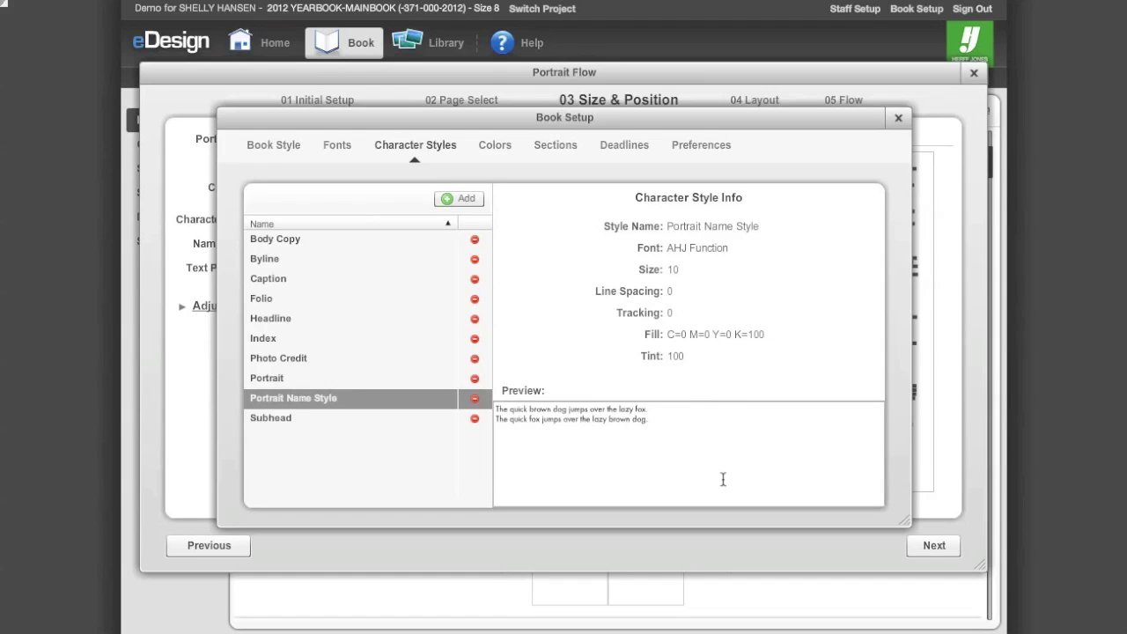
click(898, 117)
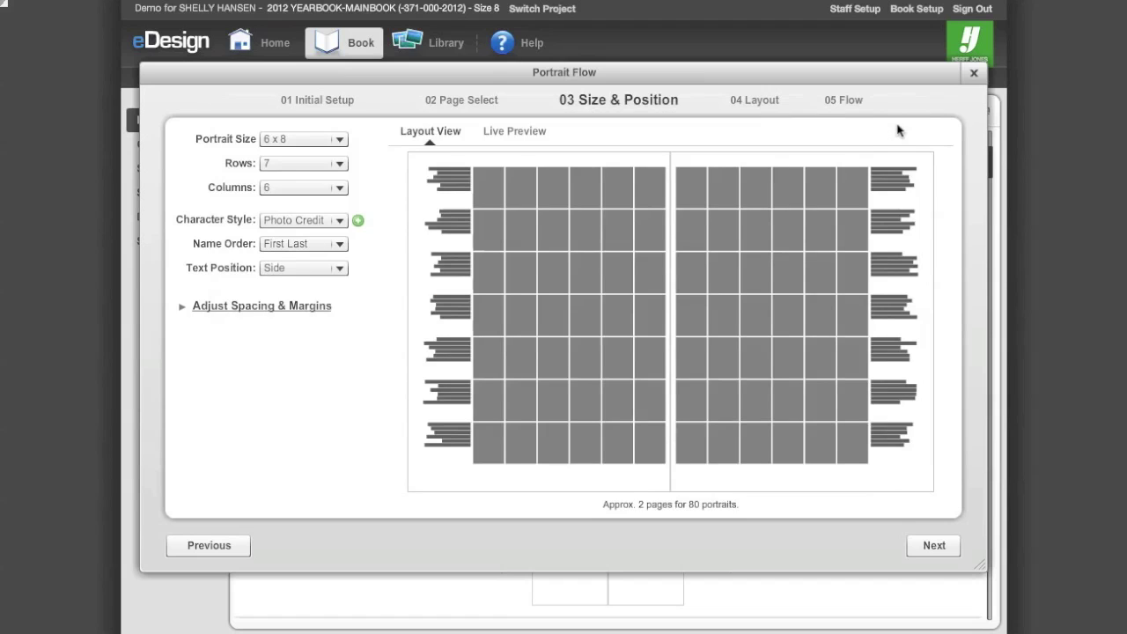
- Use Portrait Name Style for the names, keeping First Last name order
click(338, 221)
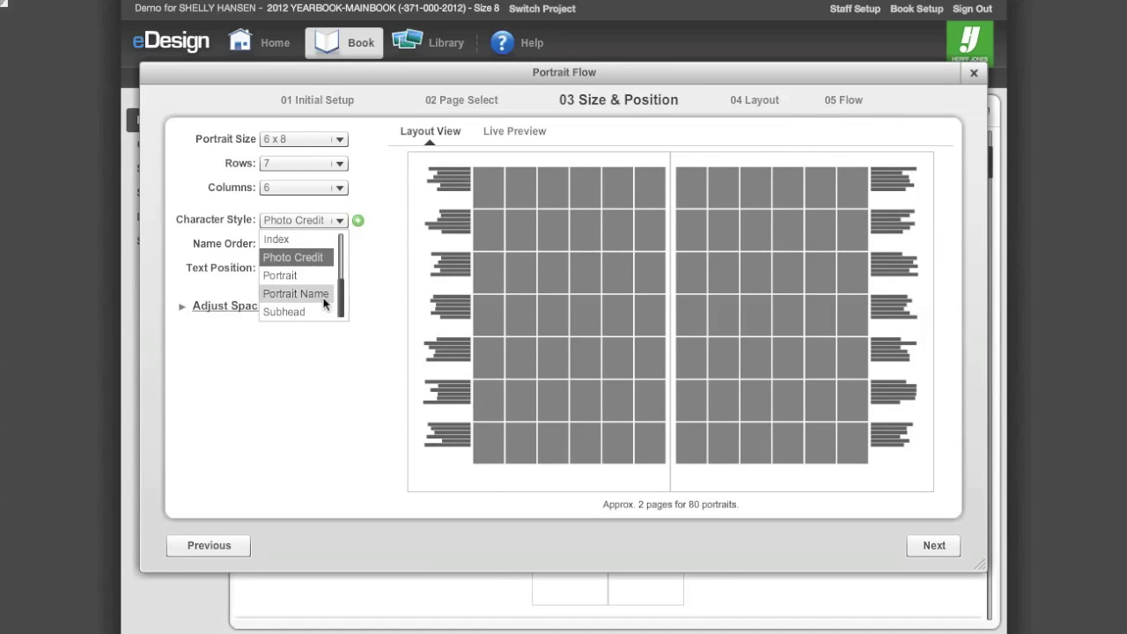
click(323, 295)
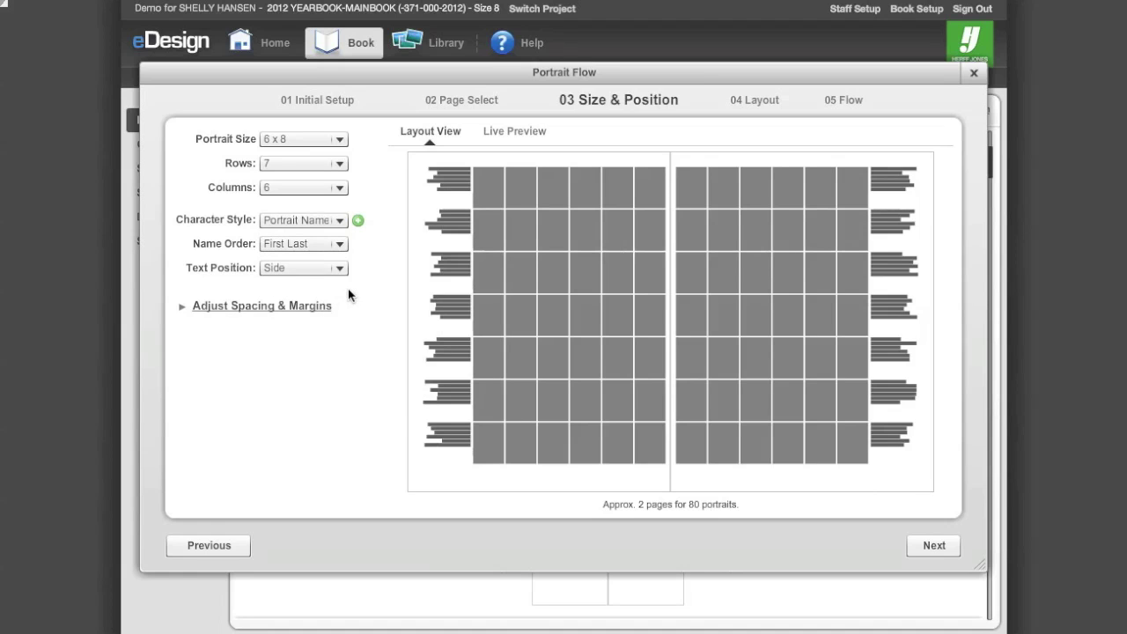
click(337, 245)
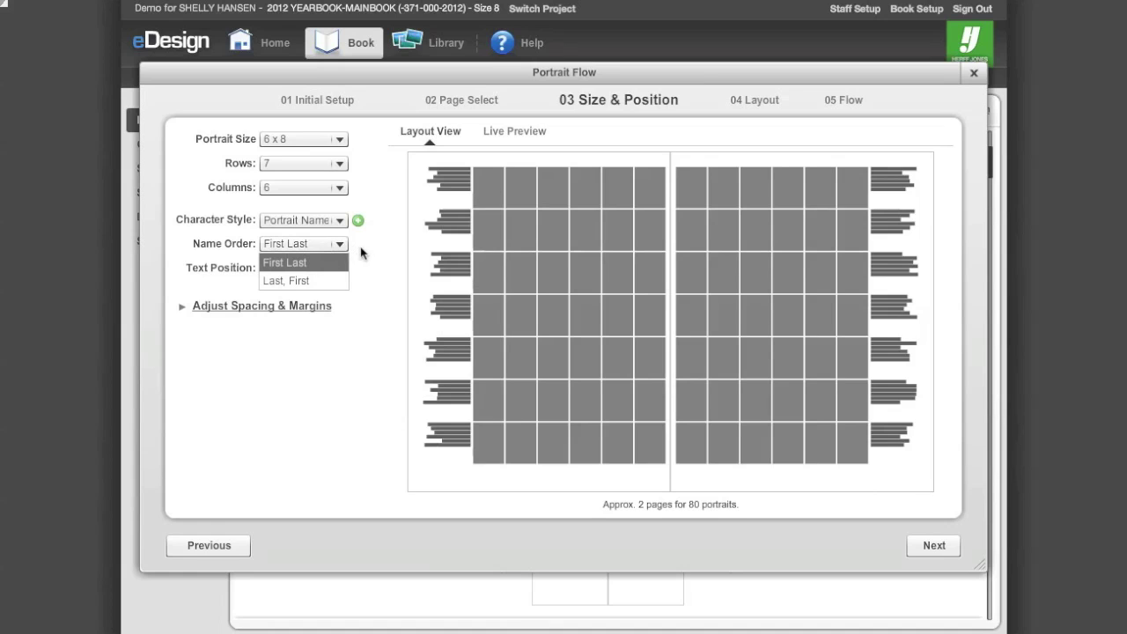
click(337, 262)
- Place the names beside the portraits after trying Below, and expand the spacing and margin settings
click(338, 269)
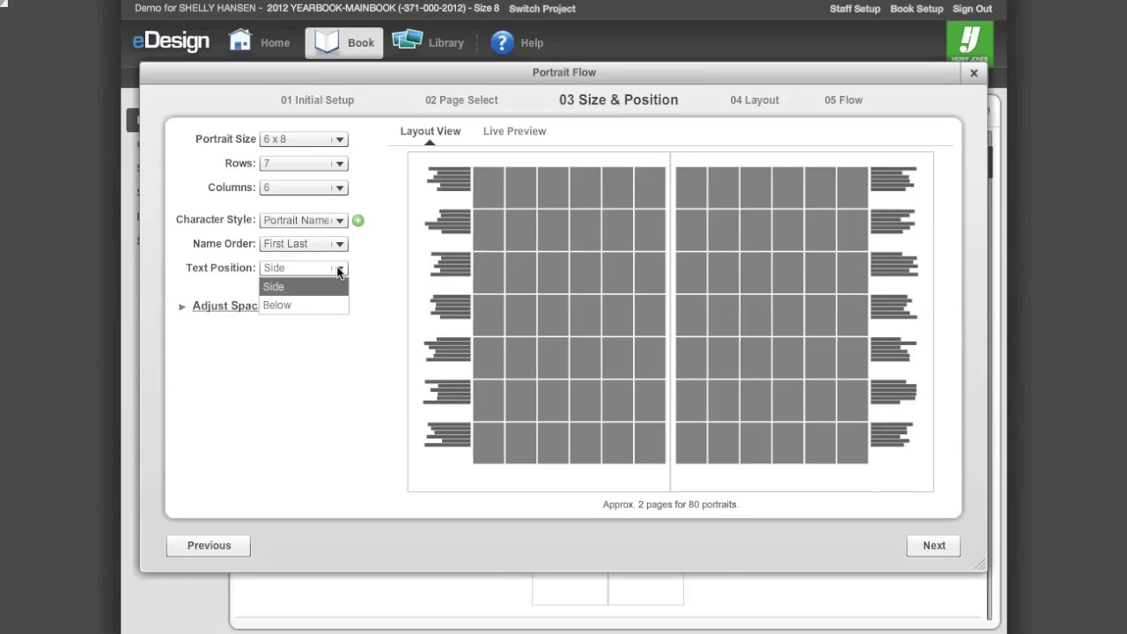
click(326, 304)
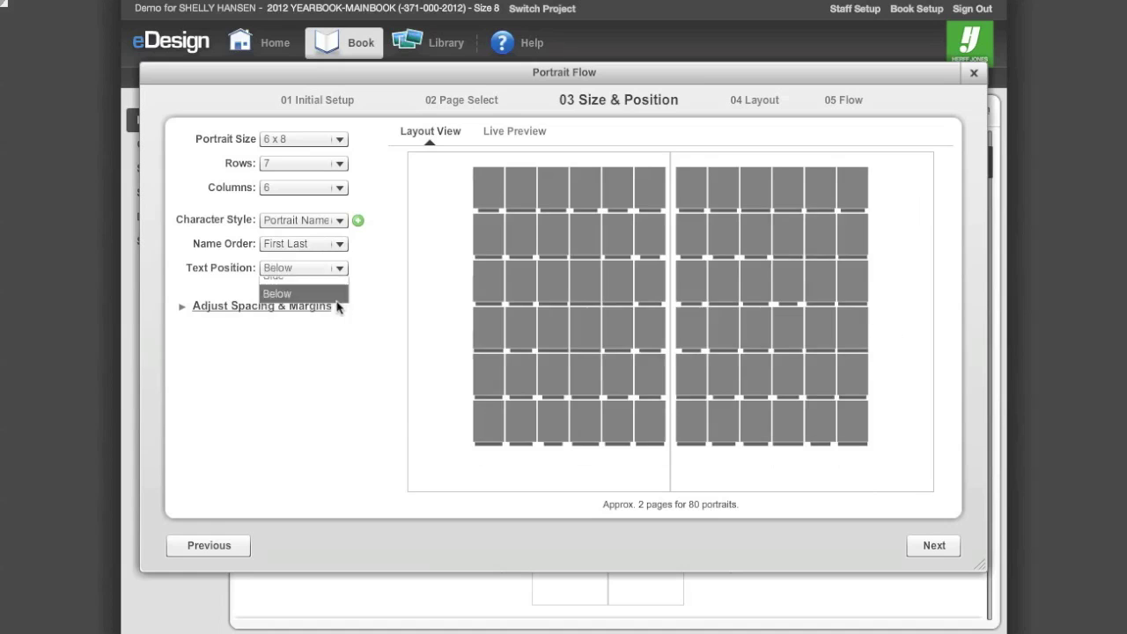
click(341, 271)
click(327, 288)
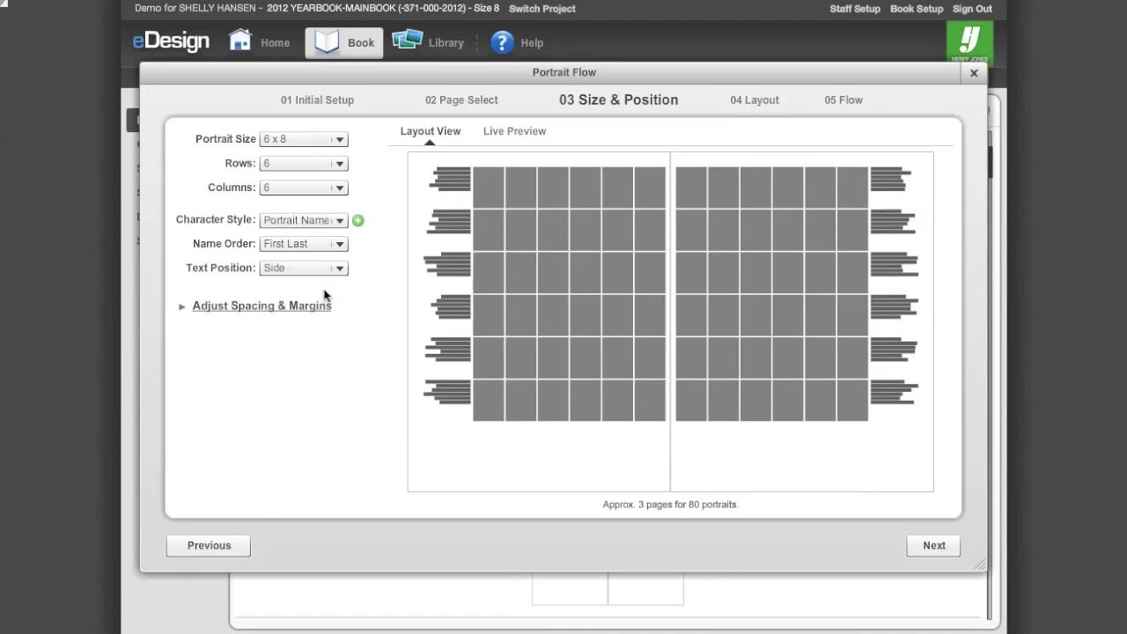
click(358, 289)
click(186, 313)
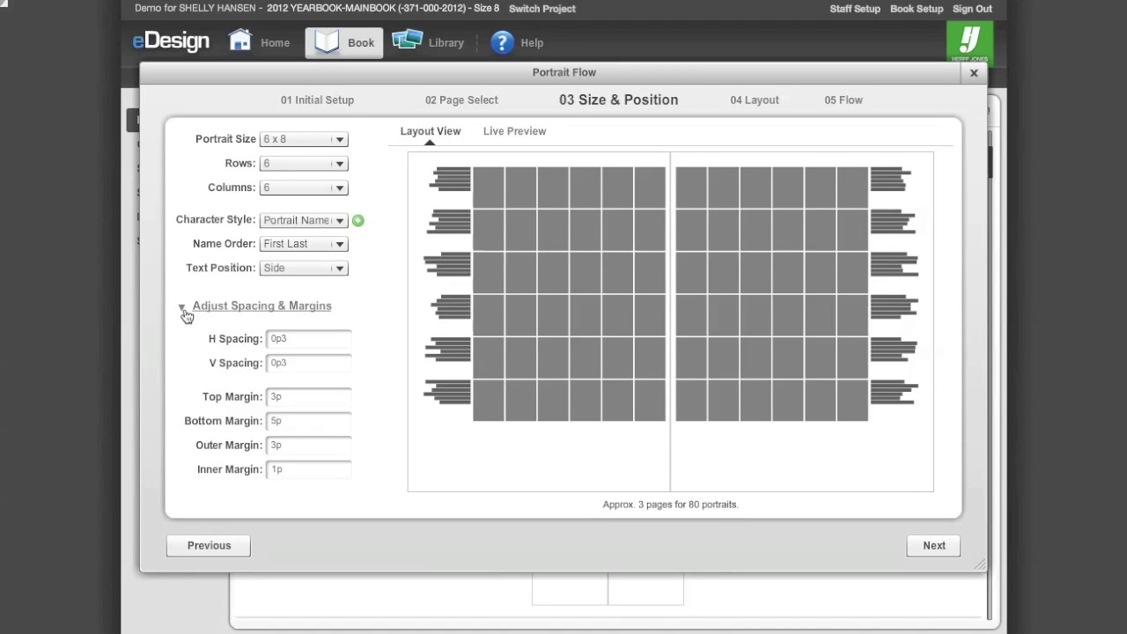
click(931, 546)
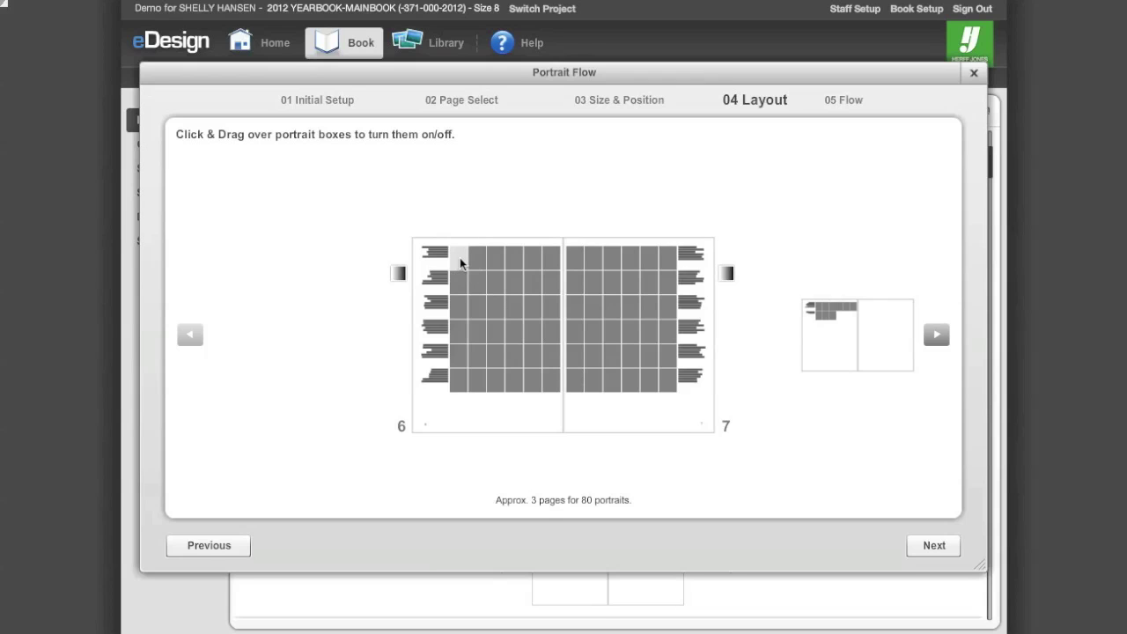
- Turn off the top row of portrait boxes on pages 6–7 and on page 8
drag(473, 261, 667, 267)
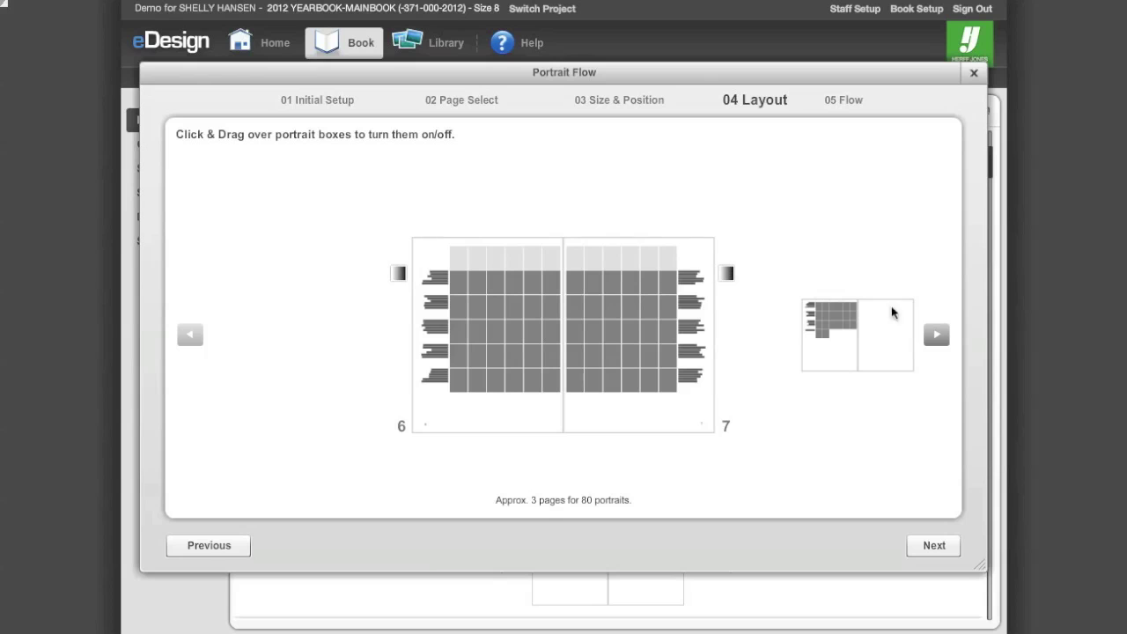
click(935, 335)
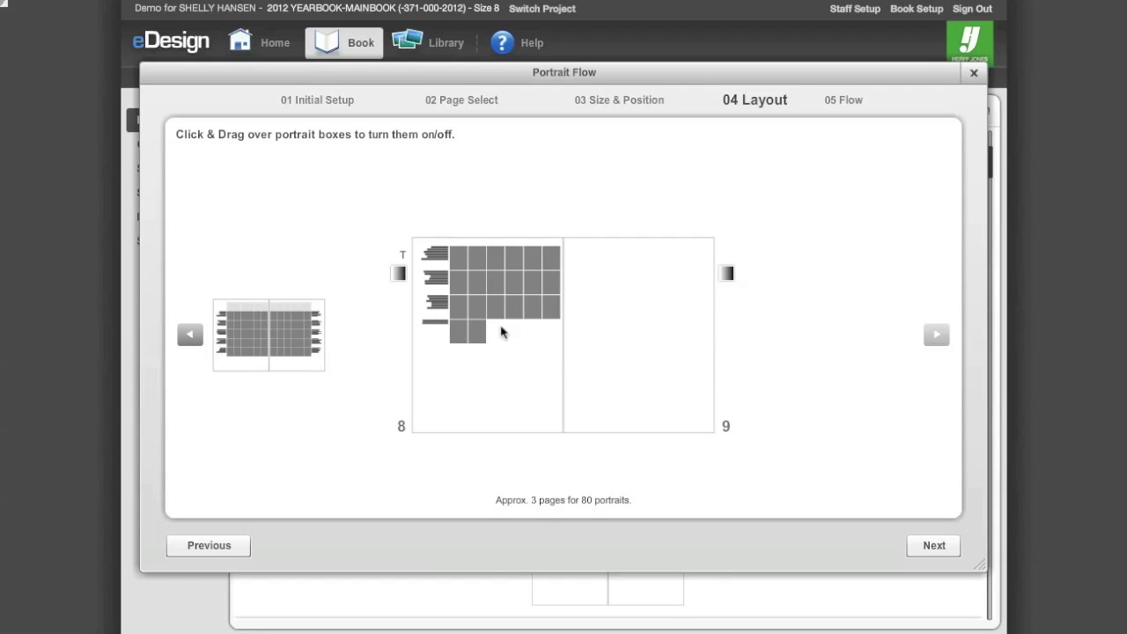
click(190, 335)
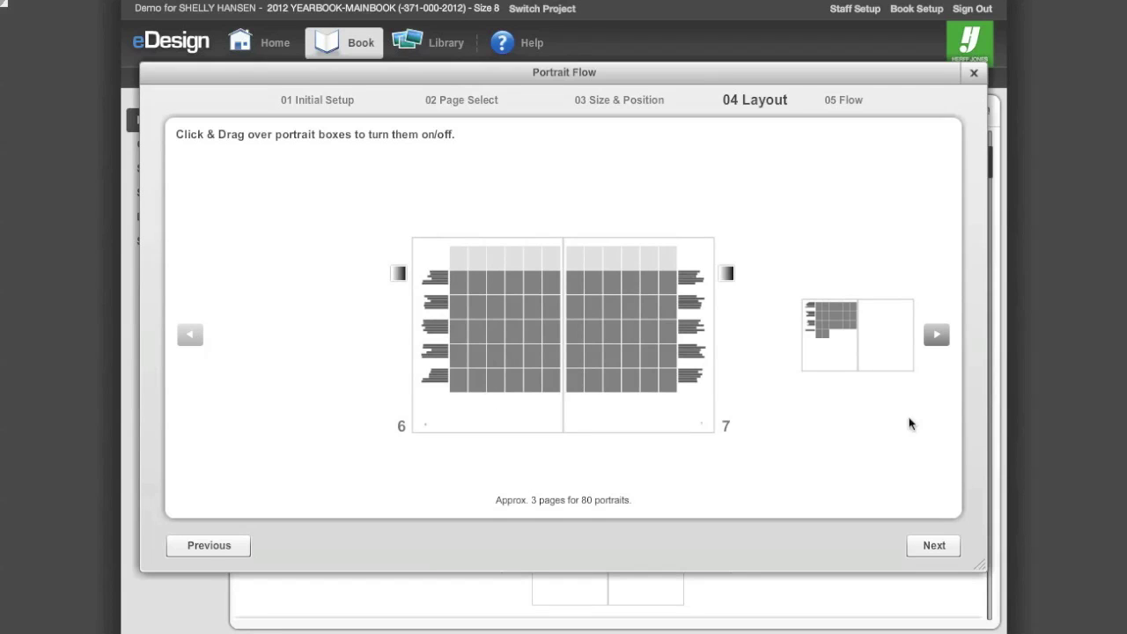
click(934, 339)
click(480, 262)
mouse_move(480, 262)
mouse_down()
mouse_move(551, 259)
mouse_move(555, 272)
mouse_up()
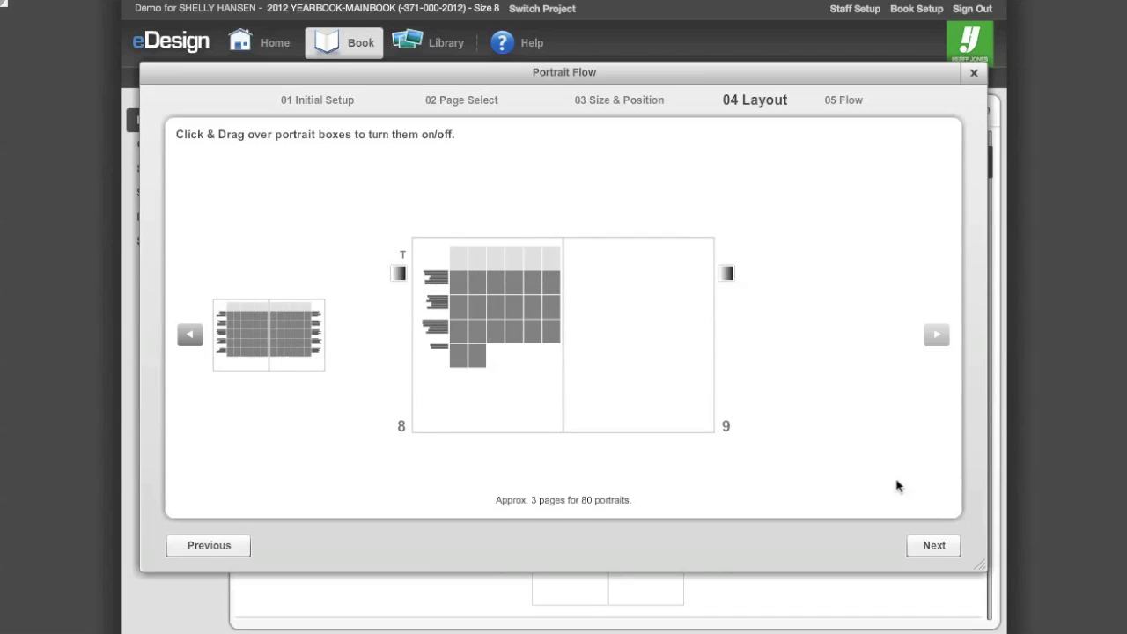
click(932, 545)
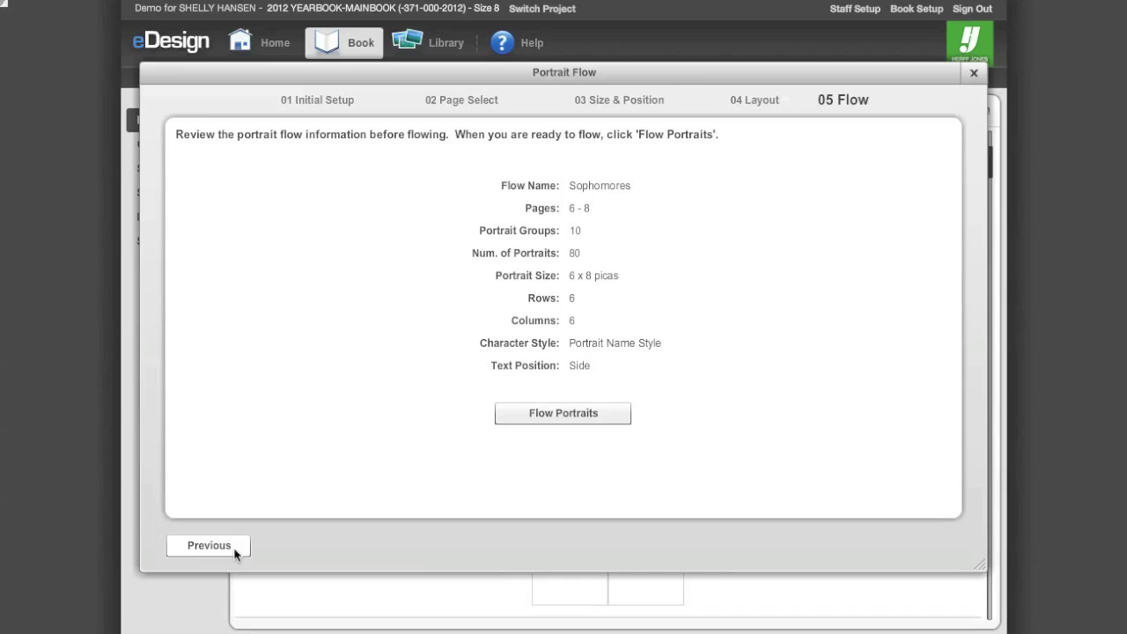
- Flow the 80 grade-10 portraits onto pages 6–8 from the review summary
click(529, 424)
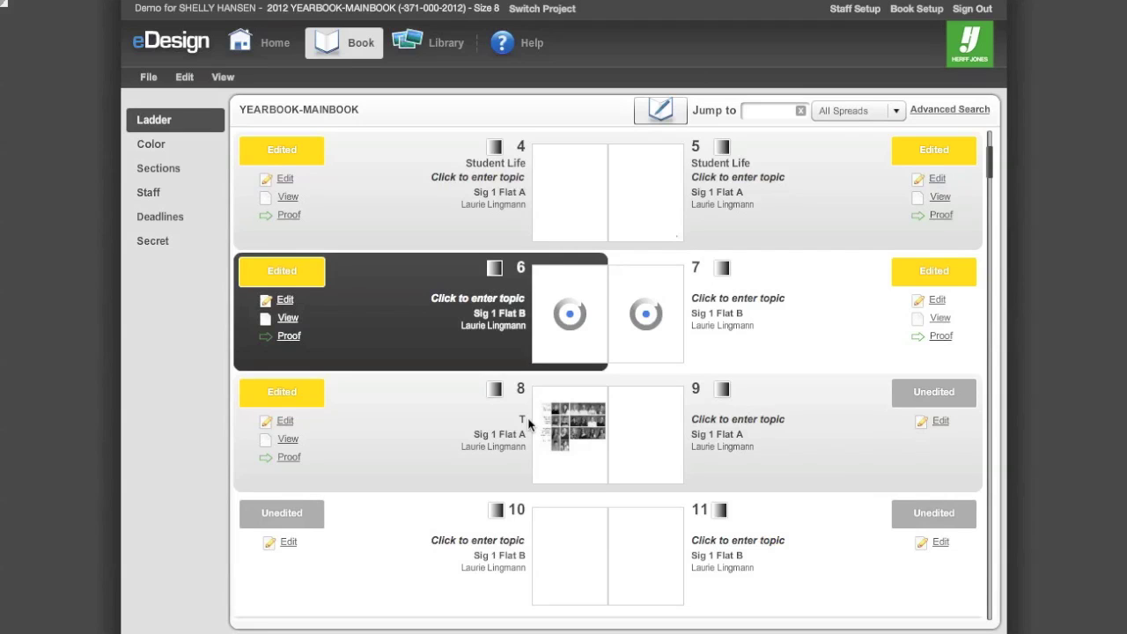
- Reopen Edit > Flow Portraits and select the Sophomores flow to view its details
click(178, 79)
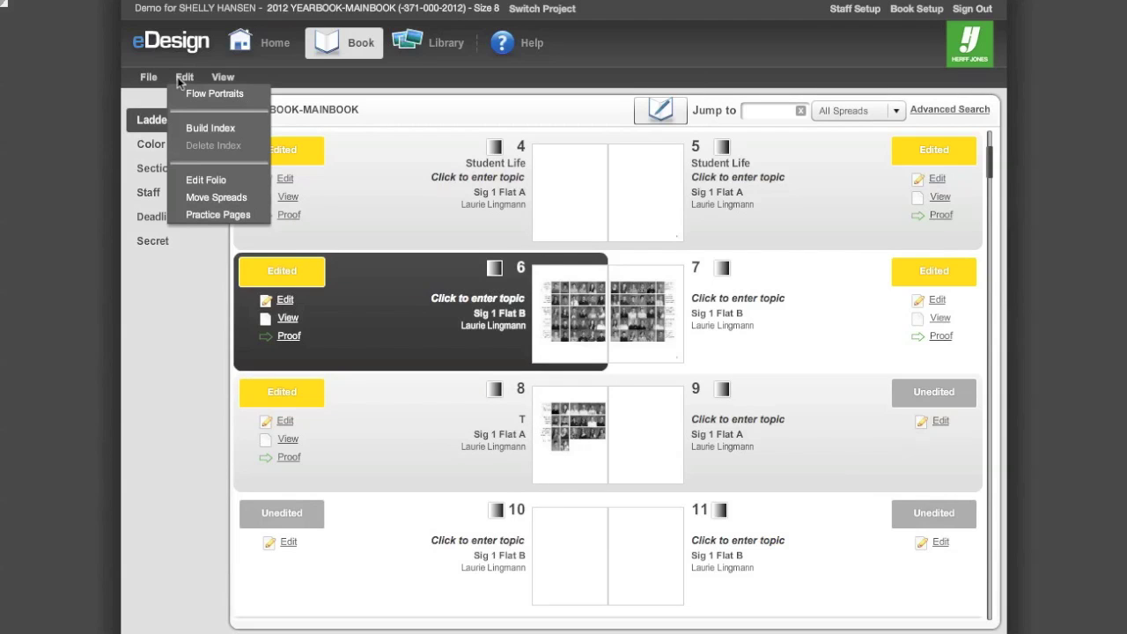
click(189, 94)
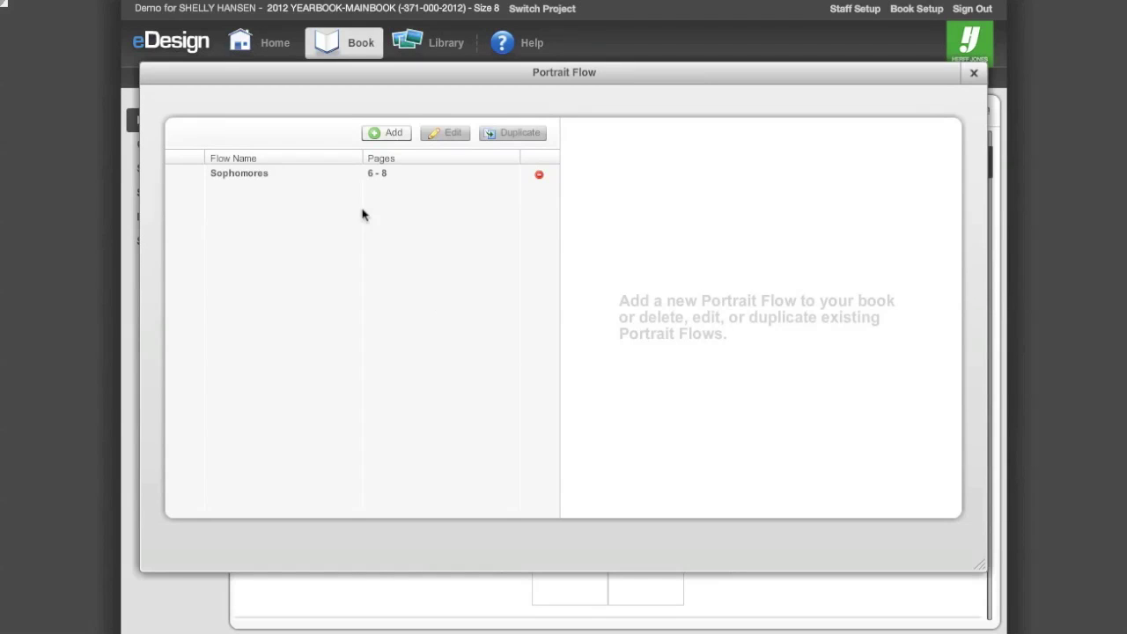
click(321, 175)
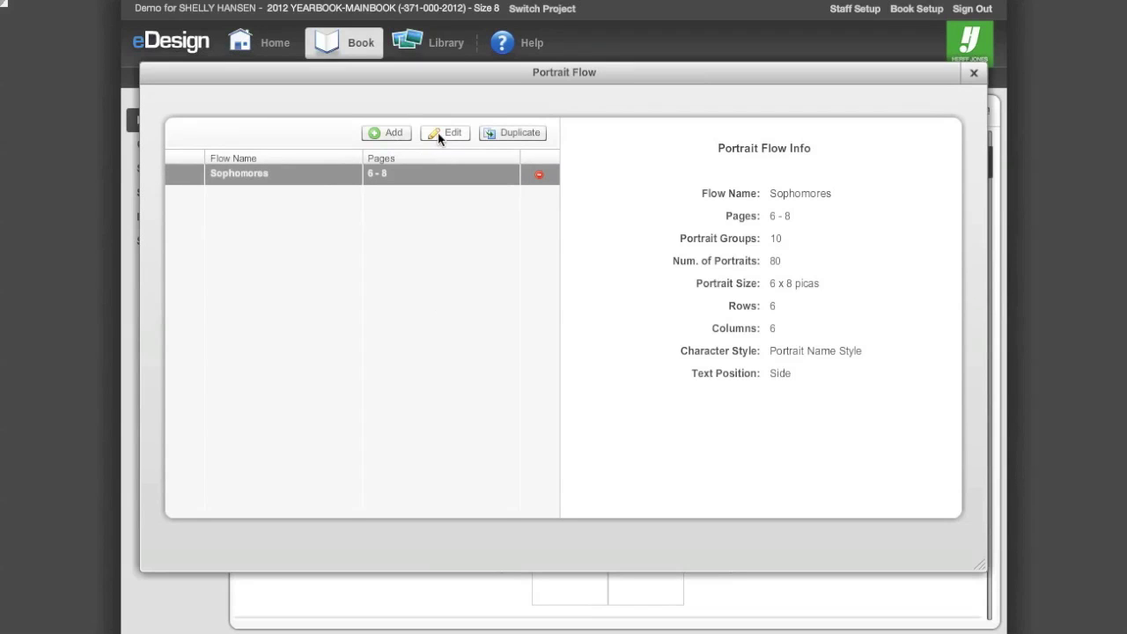